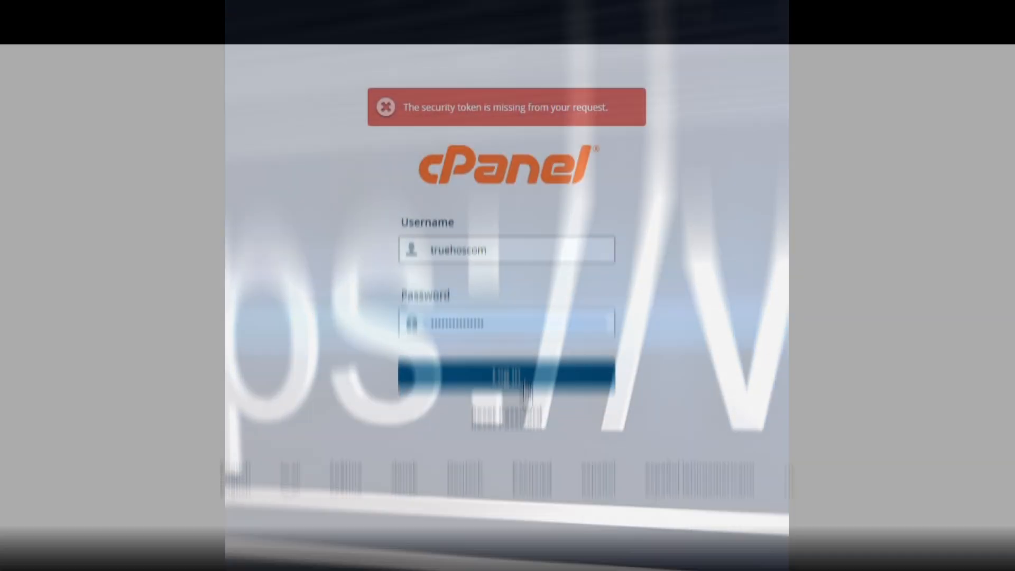
# Log in to cPanel with the filled-in credentials and open File Manager.
pyautogui.click(525, 379)
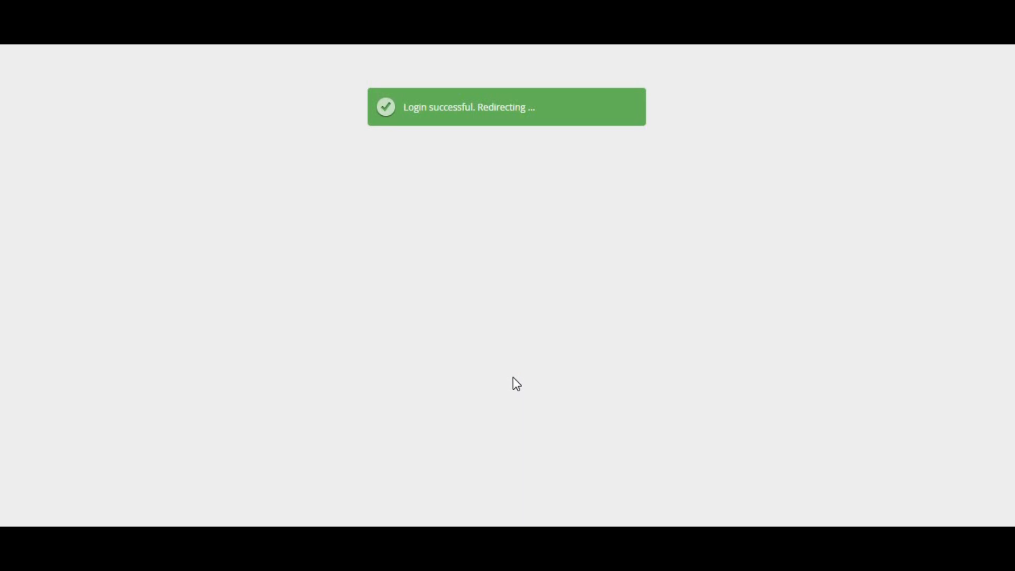
pyautogui.scroll(-10, 498, 378)
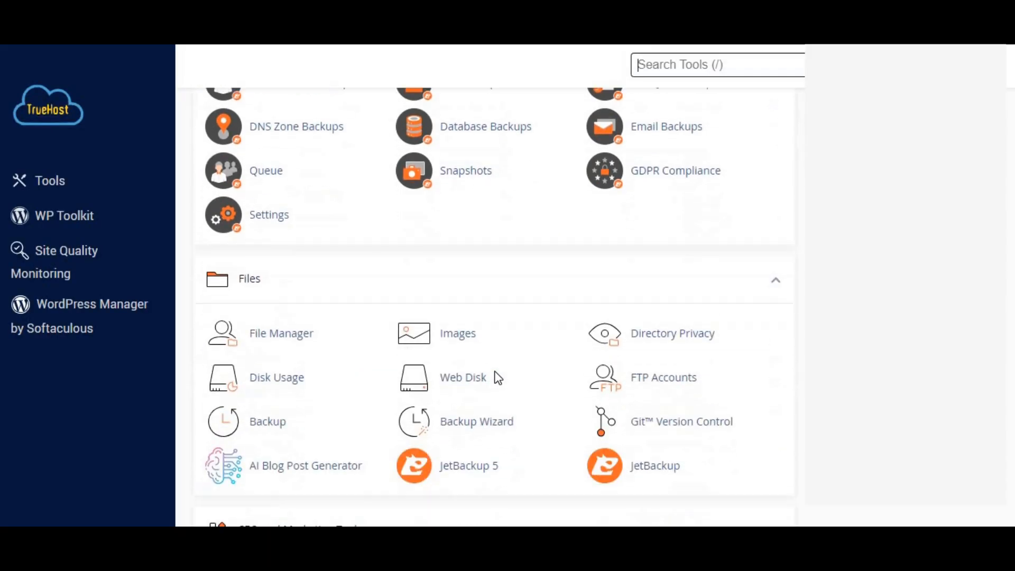
pyautogui.click(278, 200)
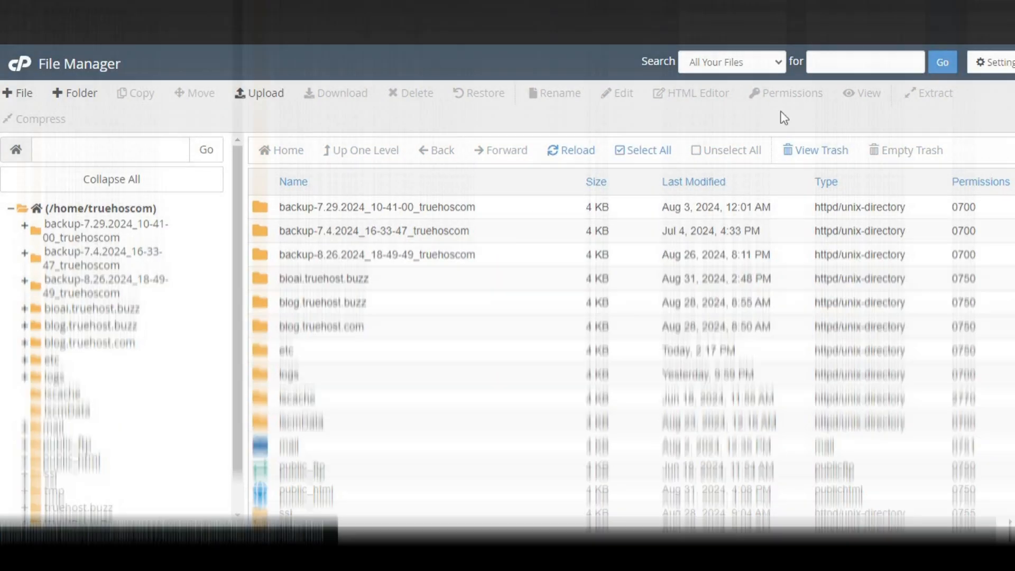
# Search all files for .htaccess, and open the public_html folder to look for the file there.
pyautogui.click(839, 64)
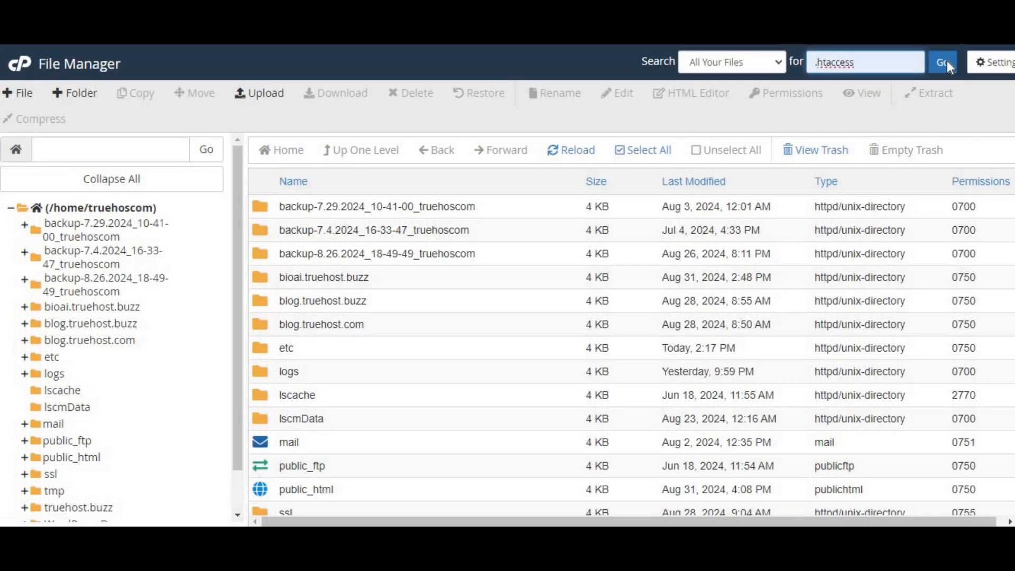
pyautogui.click(943, 64)
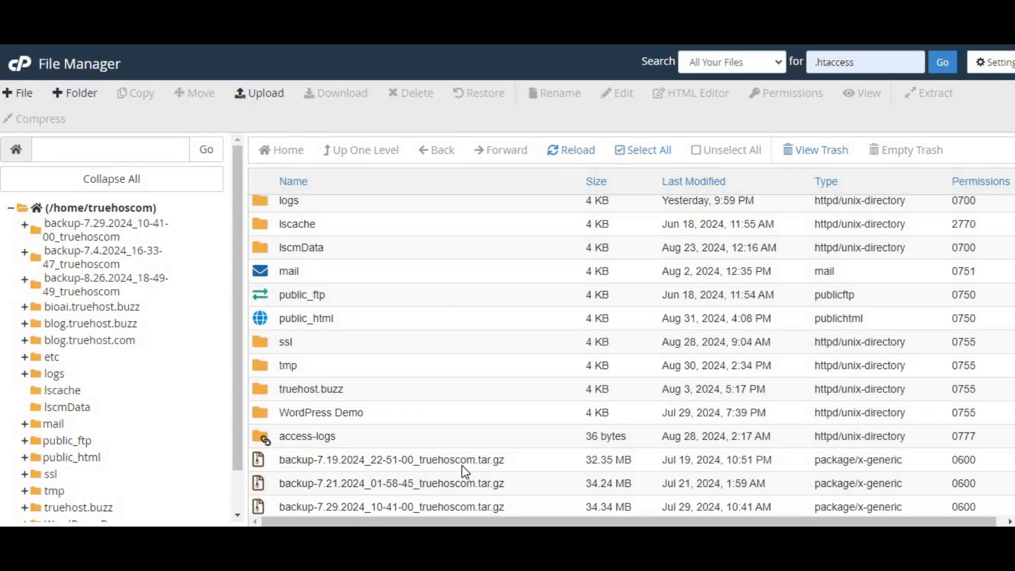
pyautogui.scroll(1, 461, 465)
pyautogui.doubleClick(265, 355)
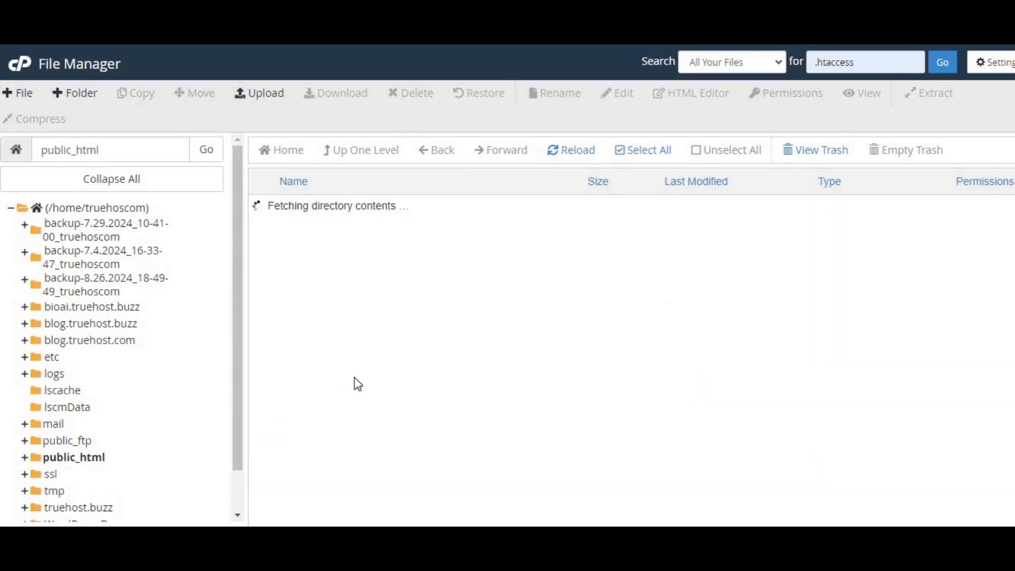
pyautogui.scroll(-2, 354, 377)
pyautogui.scroll(-10, 354, 377)
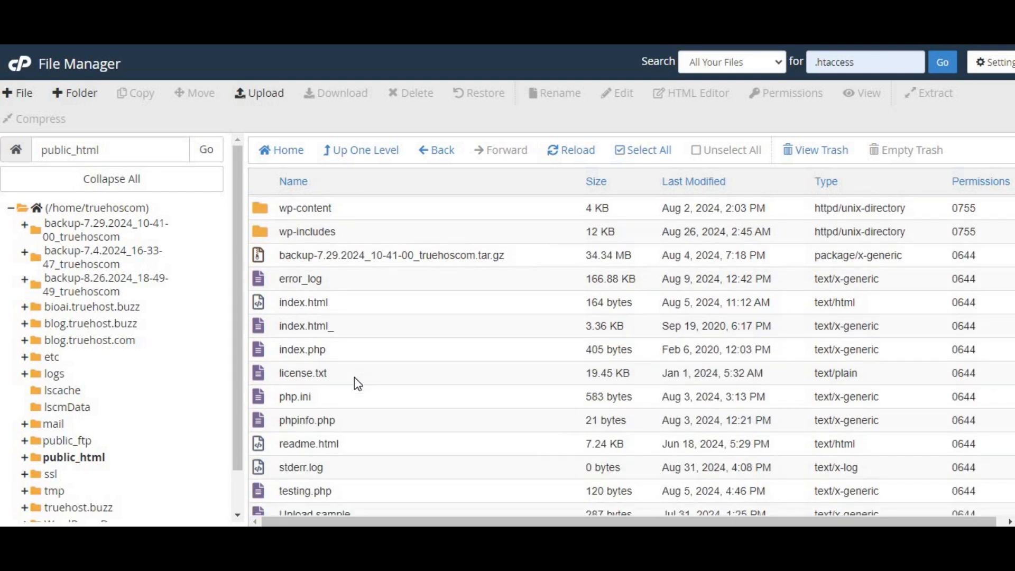
pyautogui.scroll(9, 354, 376)
pyautogui.scroll(2, 354, 376)
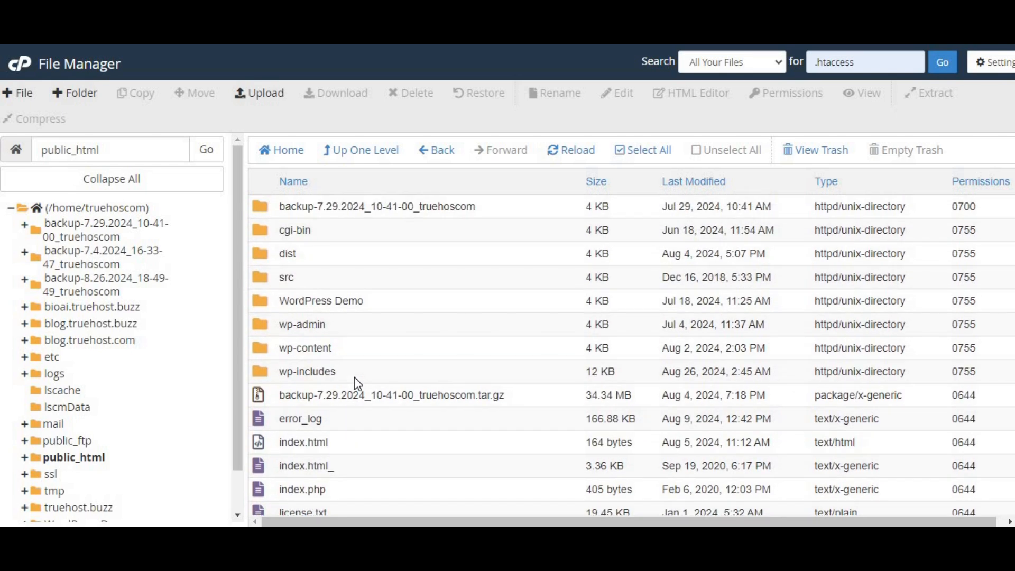
# Turn on Show Hidden Files (dotfiles) in the File Manager preferences and save them.
pyautogui.click(988, 68)
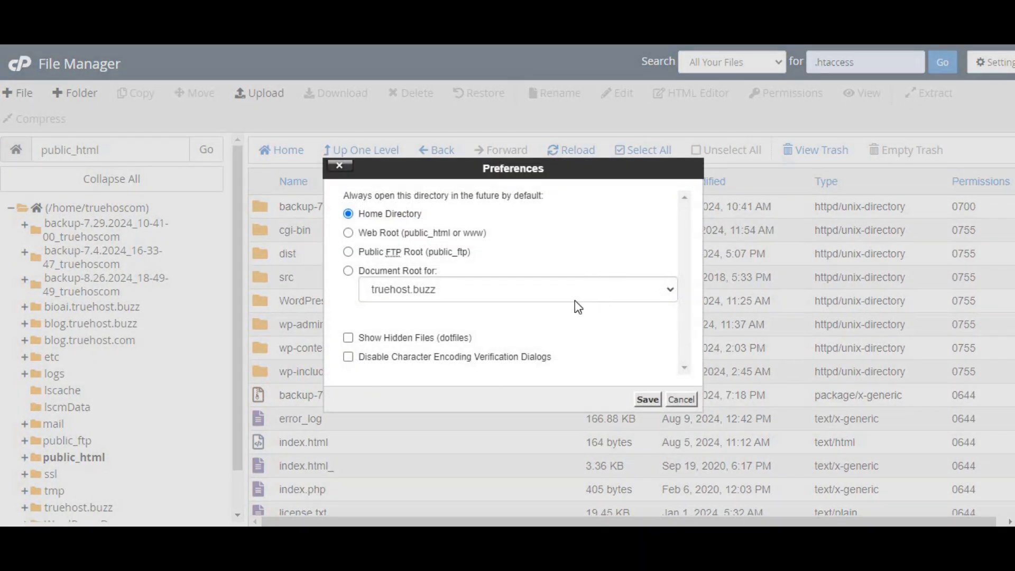
pyautogui.click(348, 338)
pyautogui.click(647, 400)
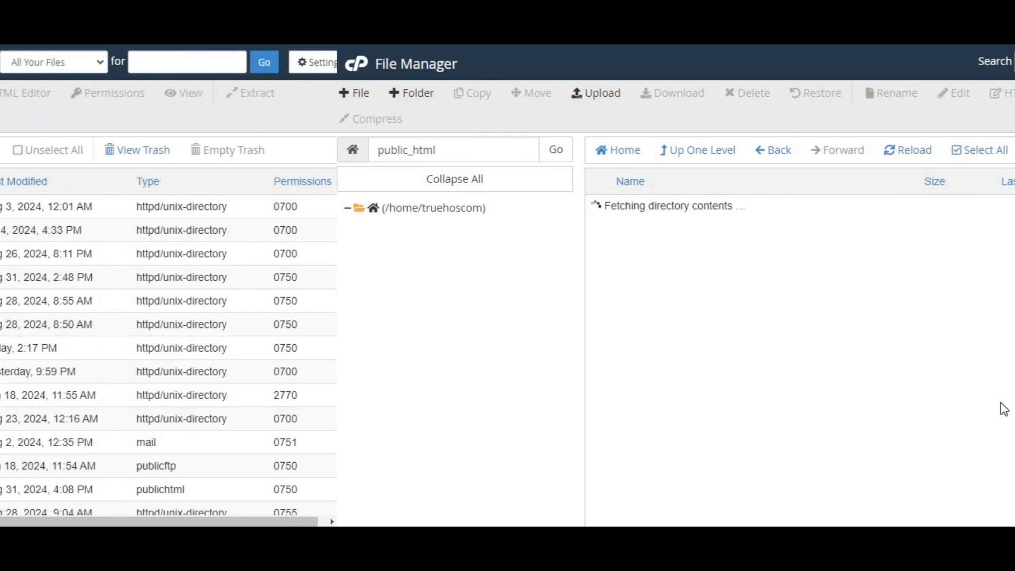
# Create a new file named .htaccess in the home directory.
pyautogui.scroll(-4, 370, 424)
pyautogui.scroll(5, 370, 424)
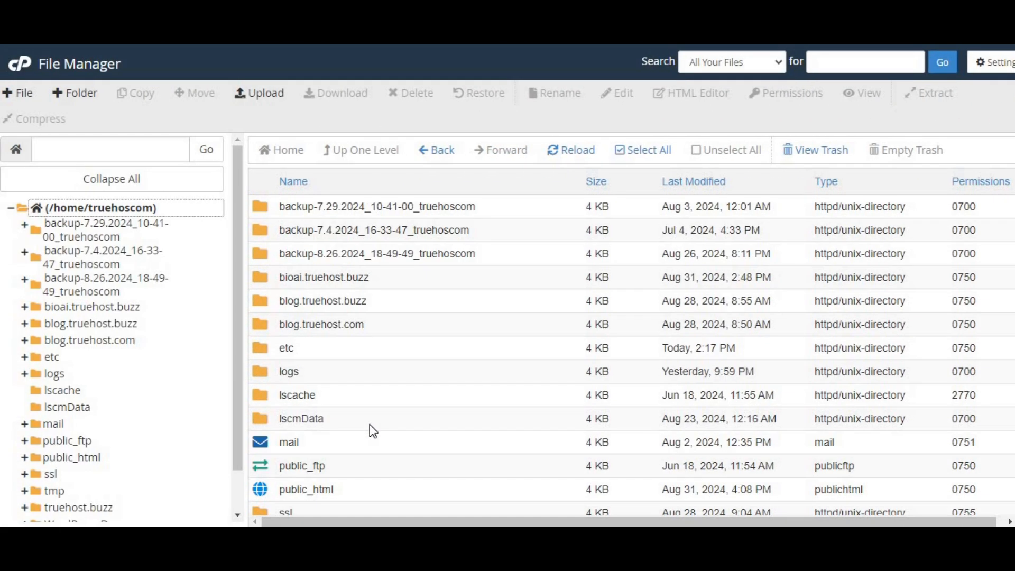
pyautogui.click(23, 95)
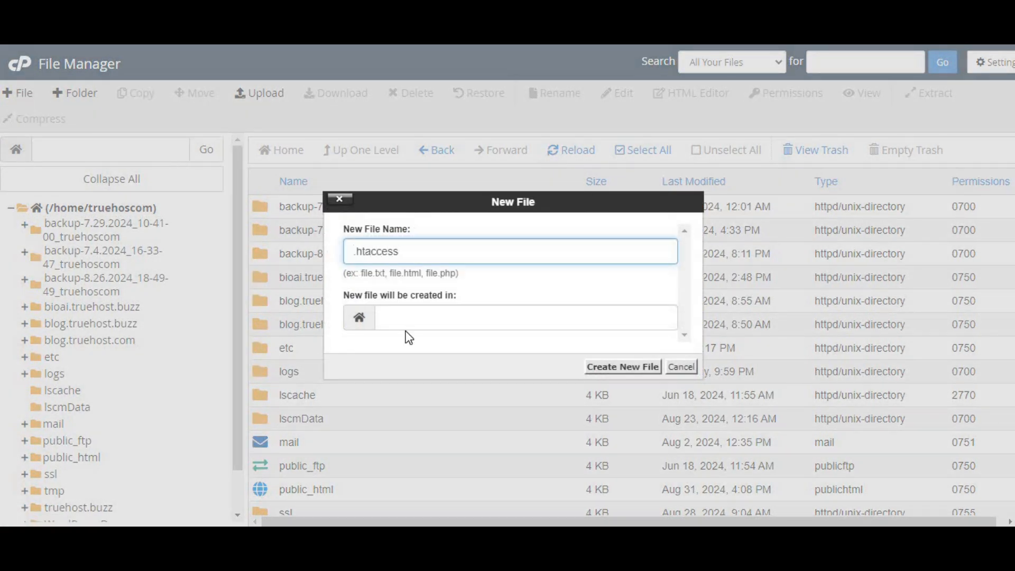
pyautogui.click(637, 372)
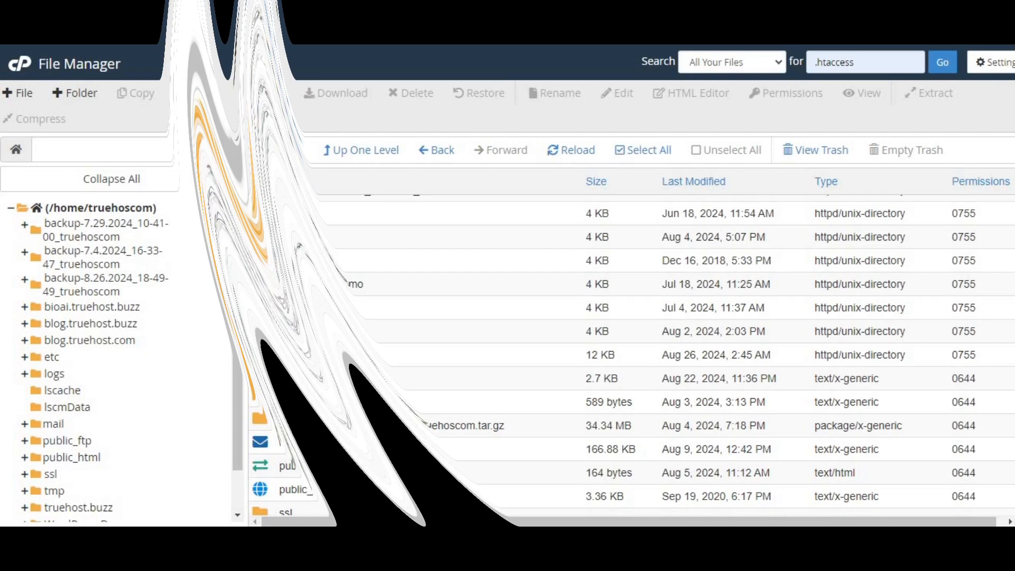
# Open the .htaccess file in public_html for editing, accepting the encoding dialog.
pyautogui.rightClick(296, 398)
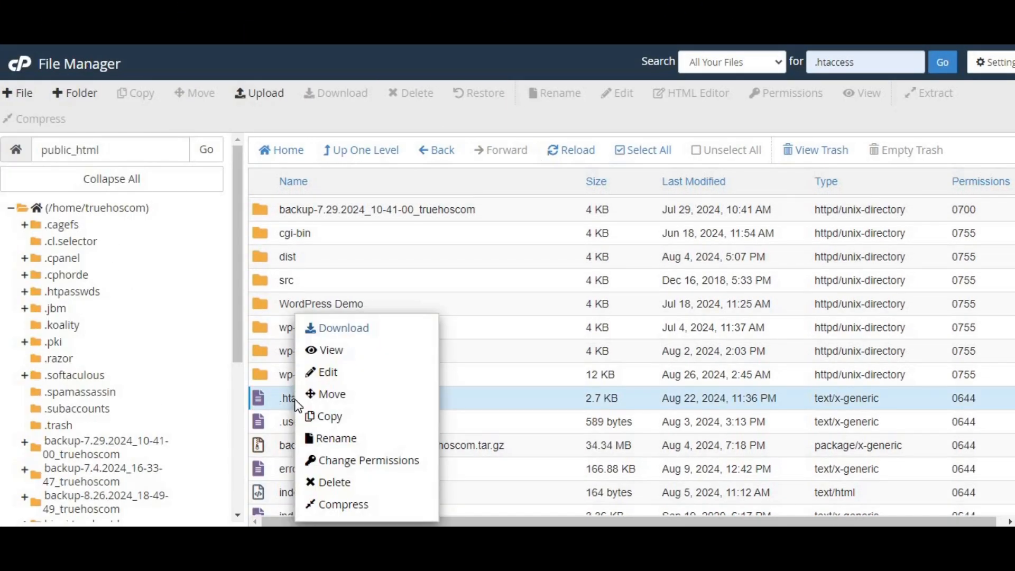
pyautogui.click(326, 374)
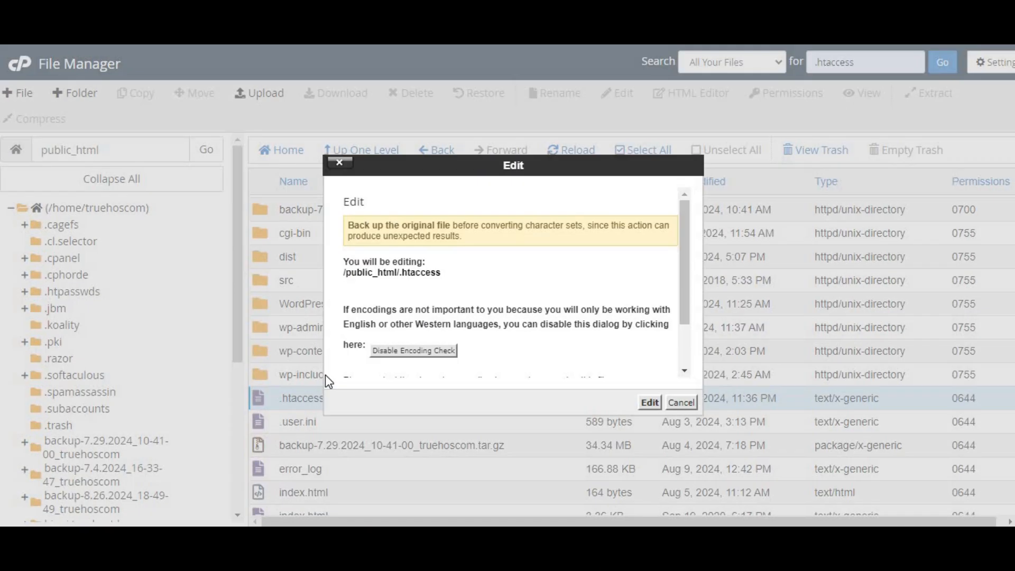
pyautogui.click(650, 403)
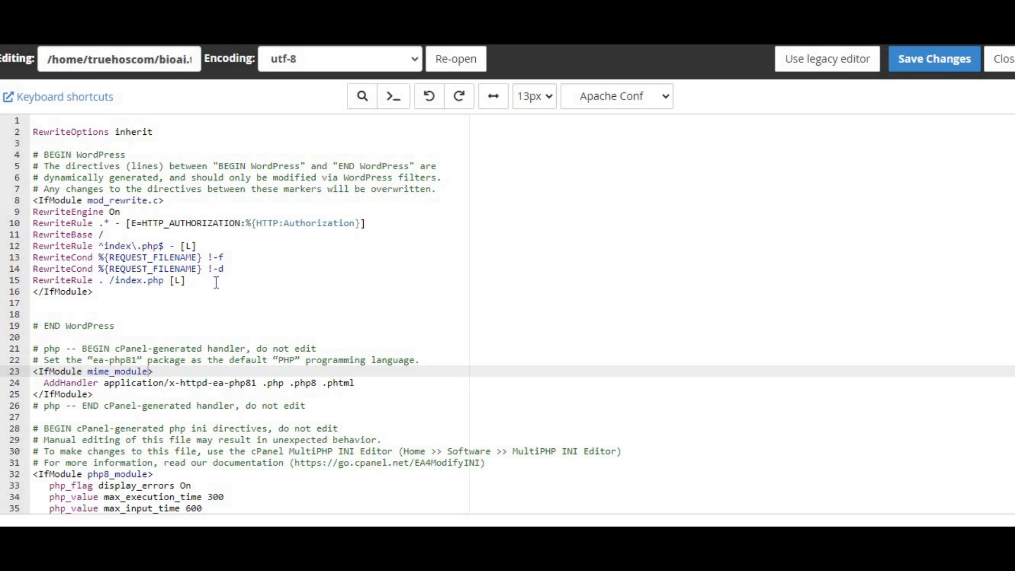
pyautogui.click(217, 283)
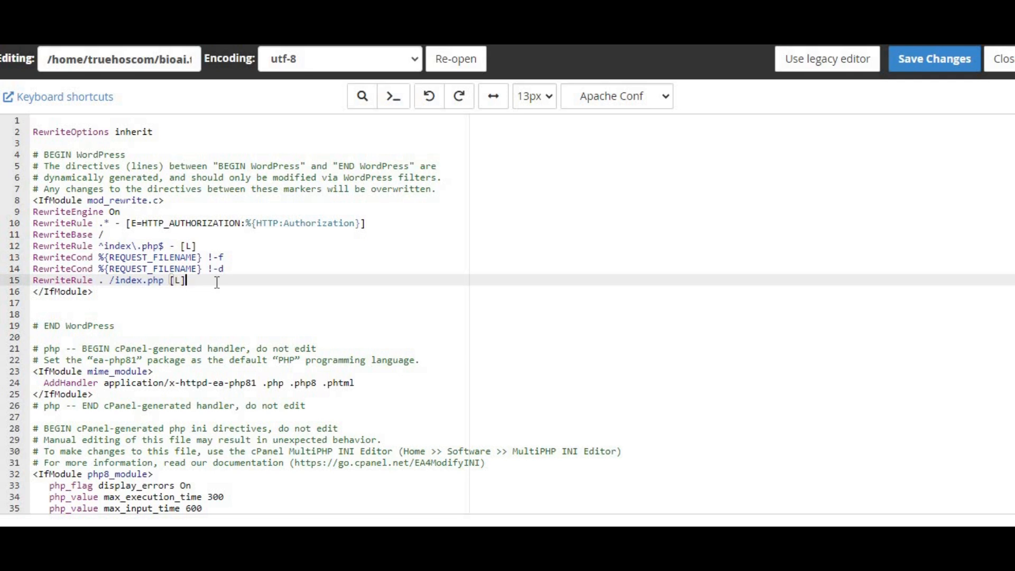
pyautogui.press('Return')
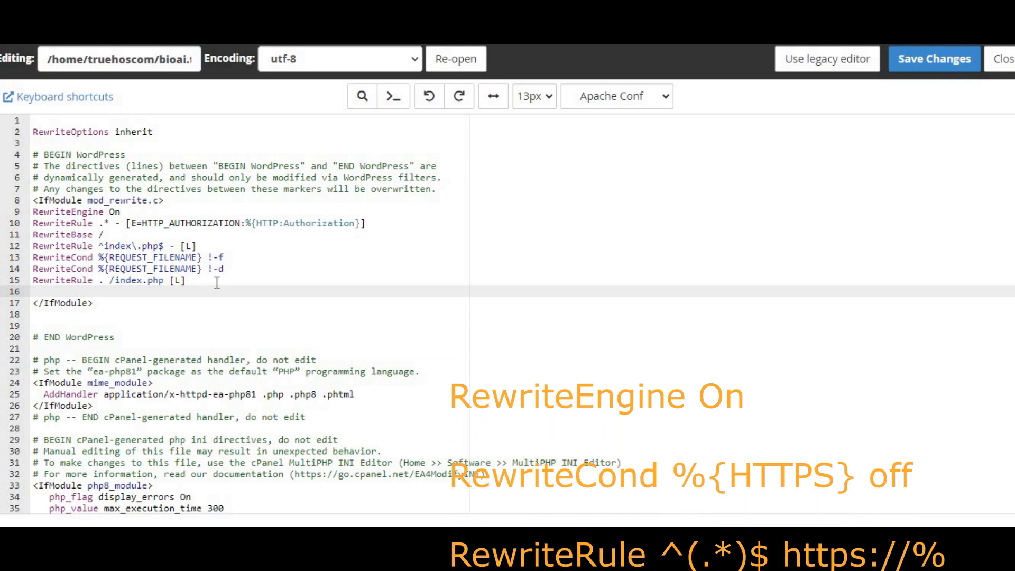
pyautogui.write('# BEGIN Redirect HTTP to HTTPS RewriteCond %{HTTPS} off RewriteRule ^(.*)$ https://%{HTTP_HOST}%{REQUEST_URI} [L,R=301] # END Redirect HTTP to HTTPS')
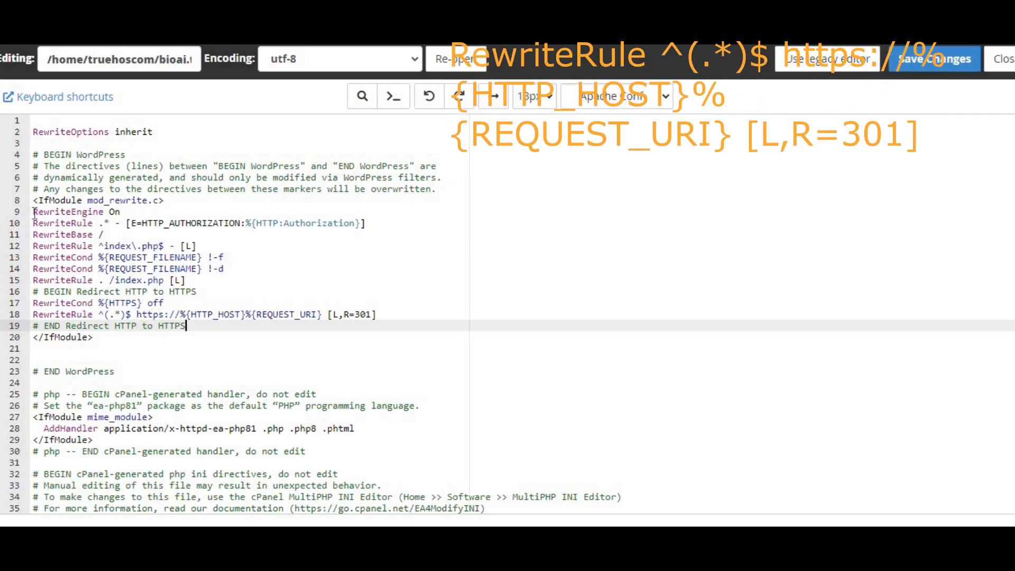
# Check the RewriteEngine On line and save the changes to the .htaccess file.
pyautogui.click(115, 211)
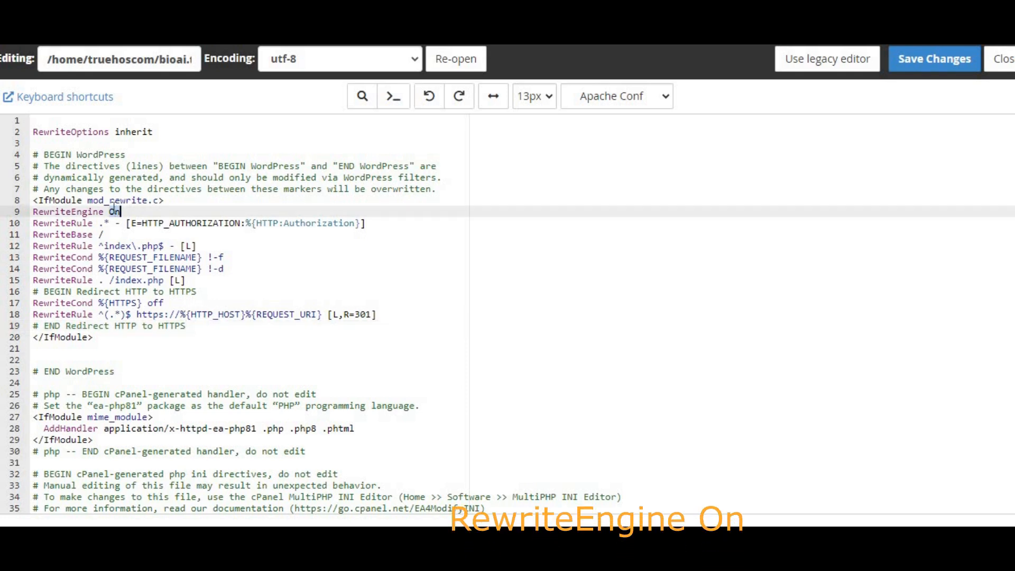
pyautogui.doubleClick(114, 211)
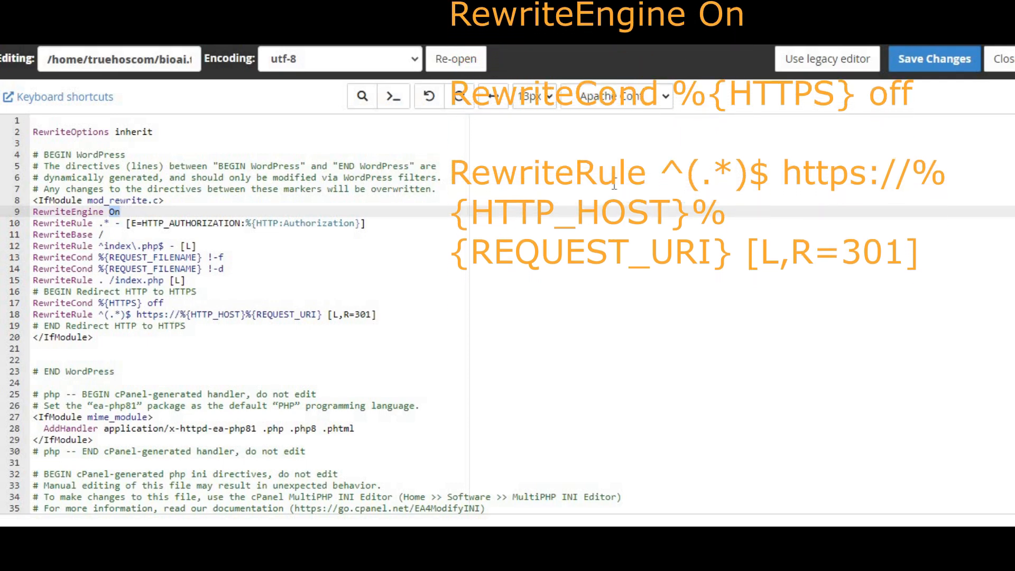
pyautogui.click(899, 70)
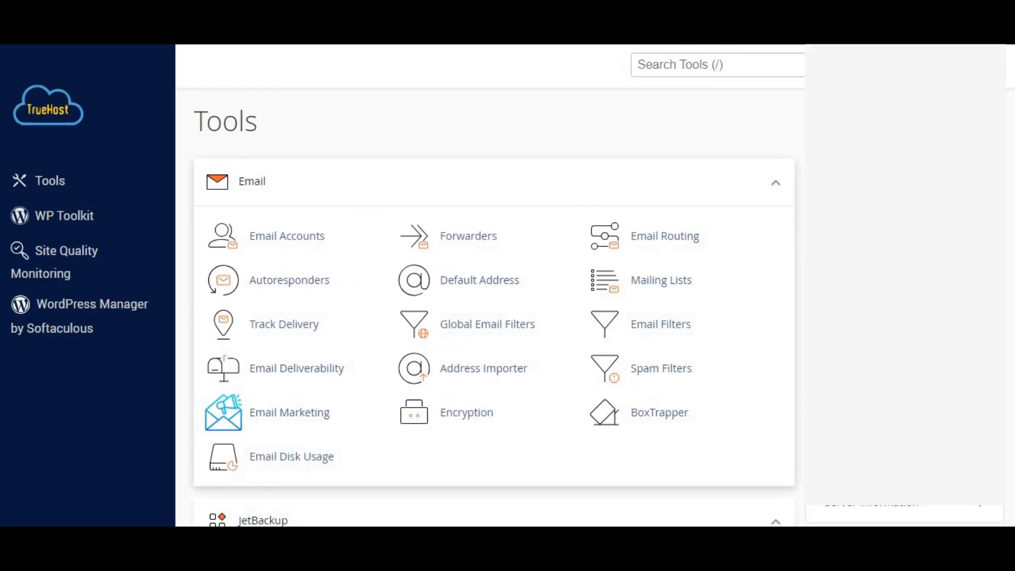
# Open the Redirects tool for domains from the cPanel tools page.
pyautogui.scroll(-6, 361, 196)
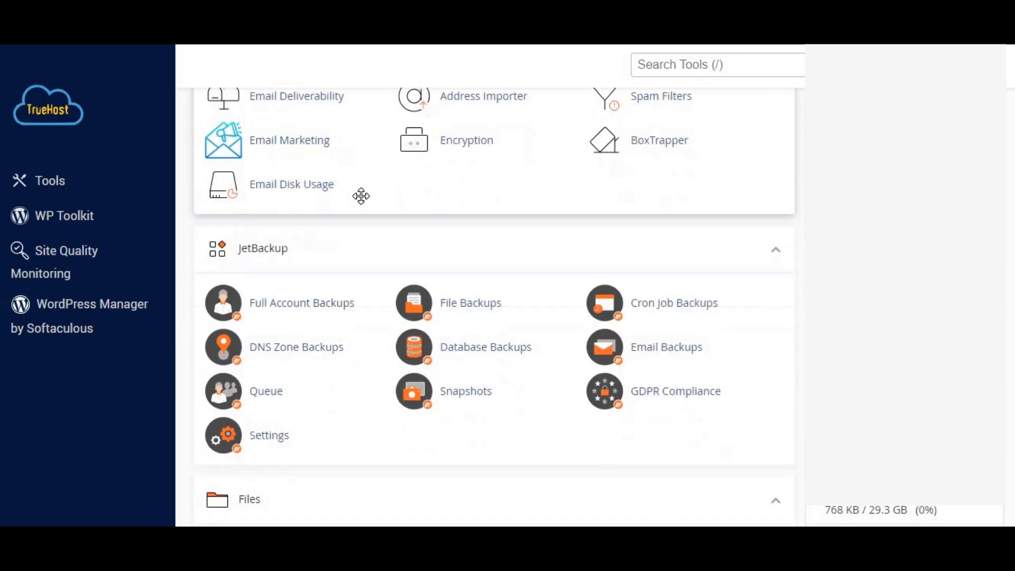
pyautogui.scroll(-10, 361, 197)
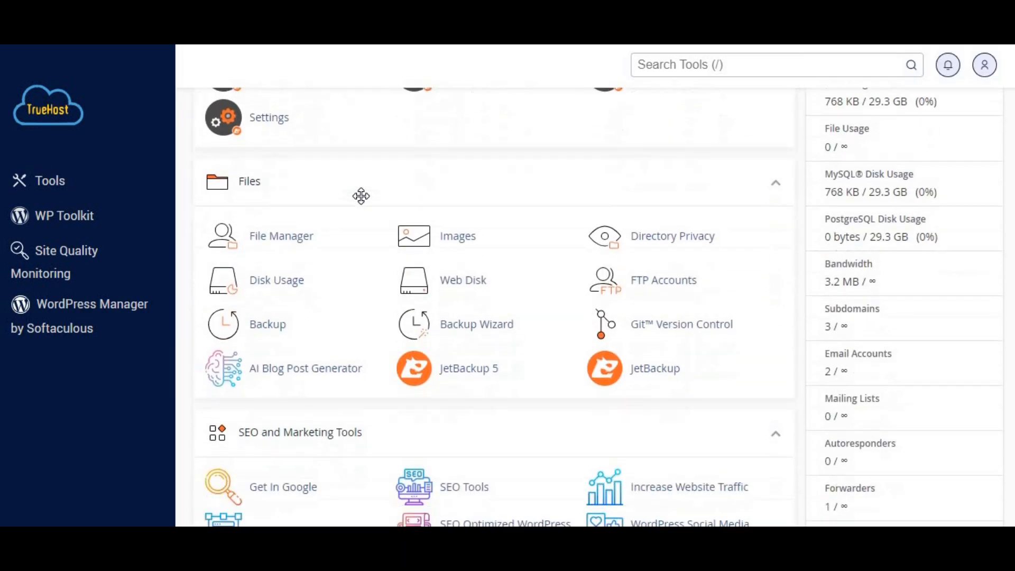
pyautogui.scroll(-6, 361, 196)
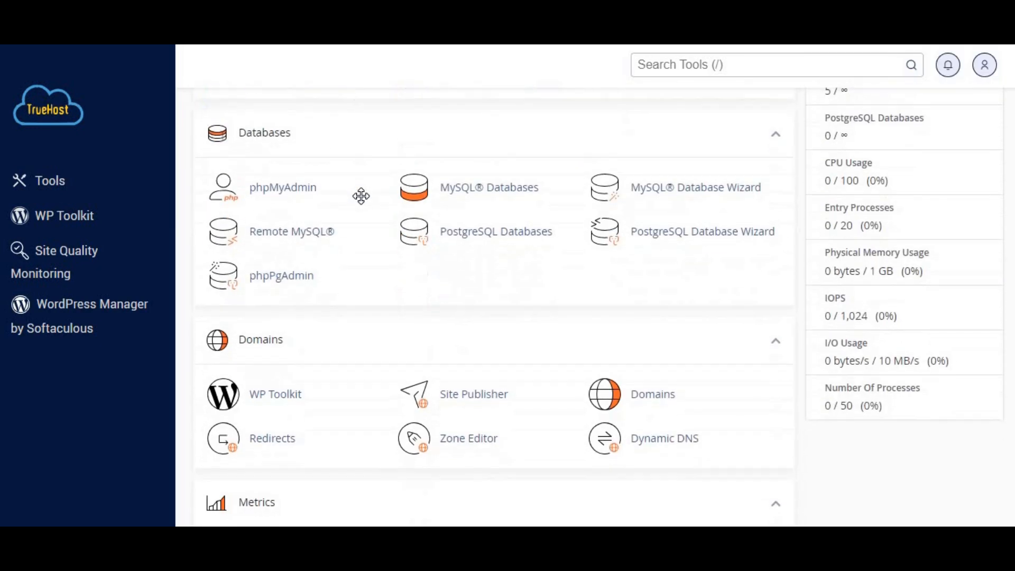
pyautogui.scroll(-3, 362, 196)
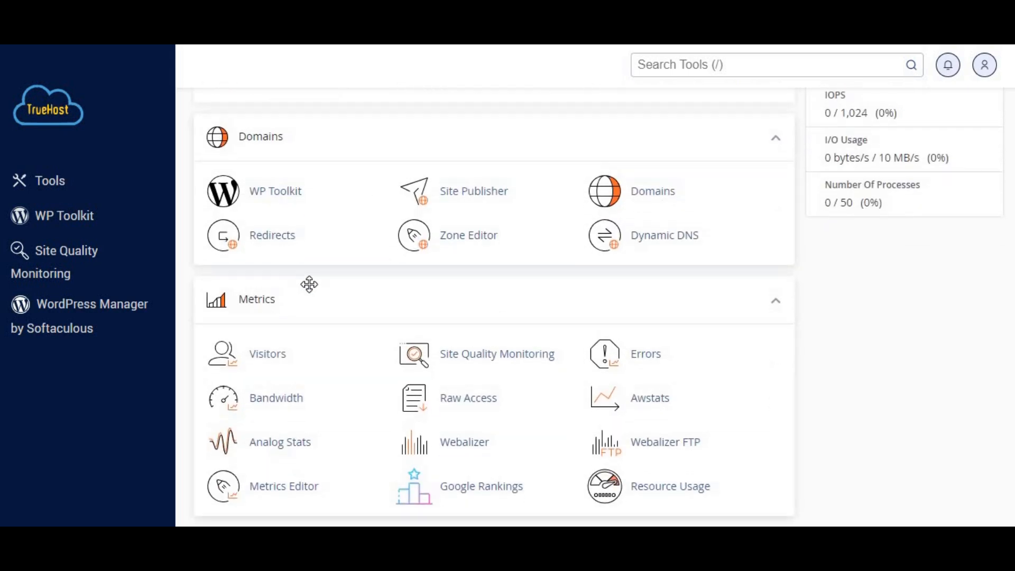
pyautogui.click(260, 243)
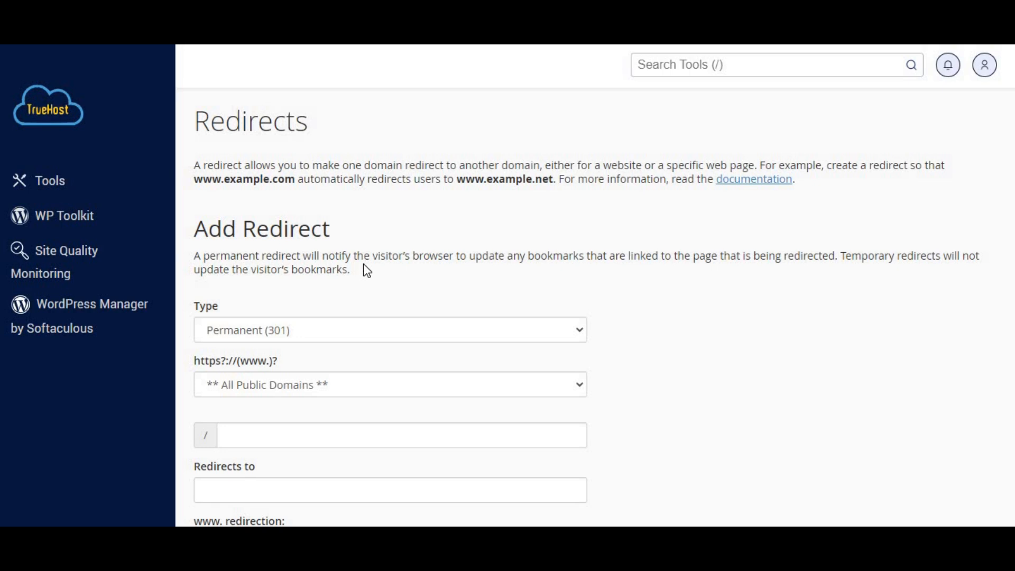
# Set the redirect type to Permanent (301) and the domain to redirect to bioai.truehost.buzz.
pyautogui.scroll(-3, 365, 270)
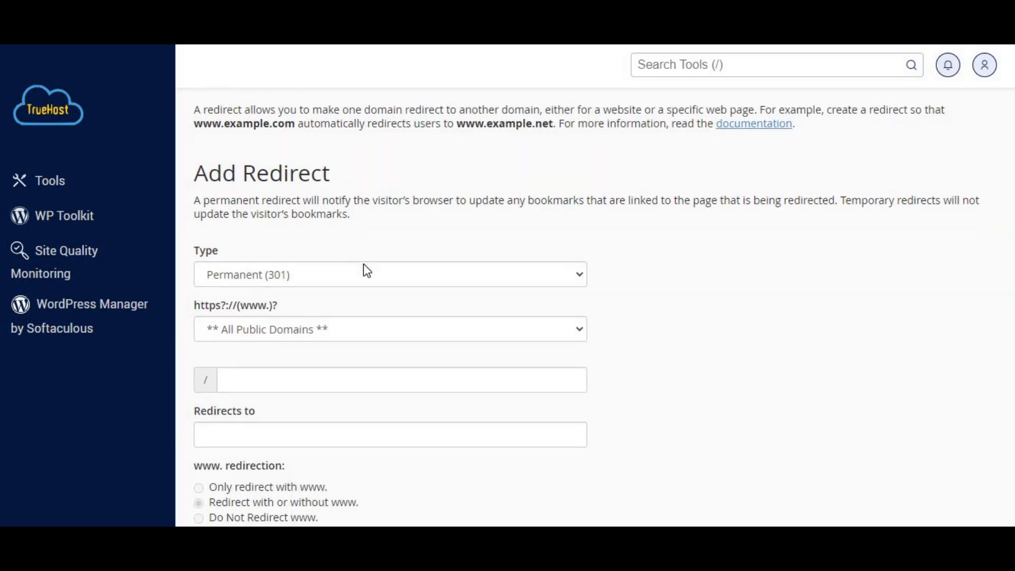
pyautogui.click(586, 185)
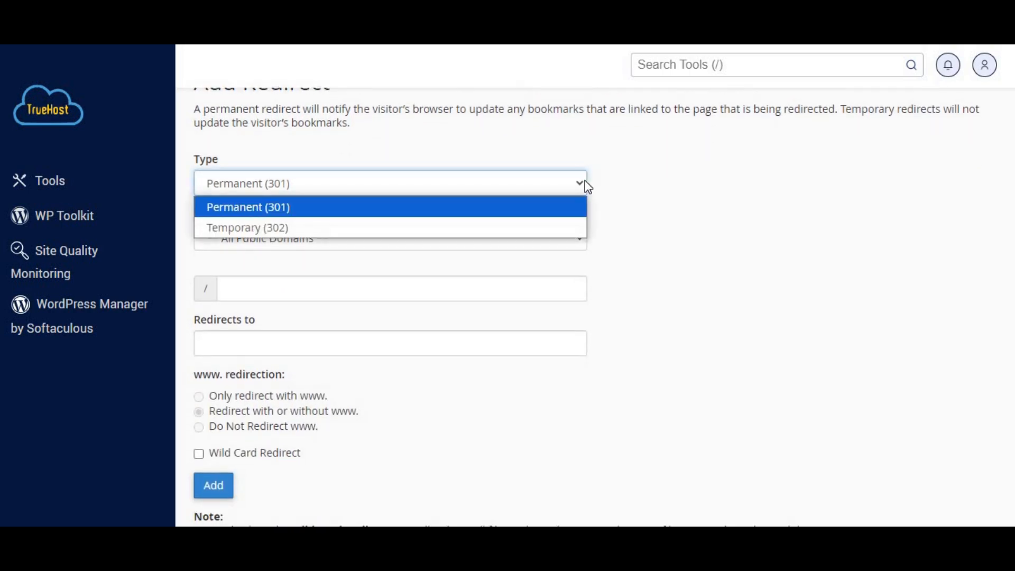
pyautogui.click(544, 205)
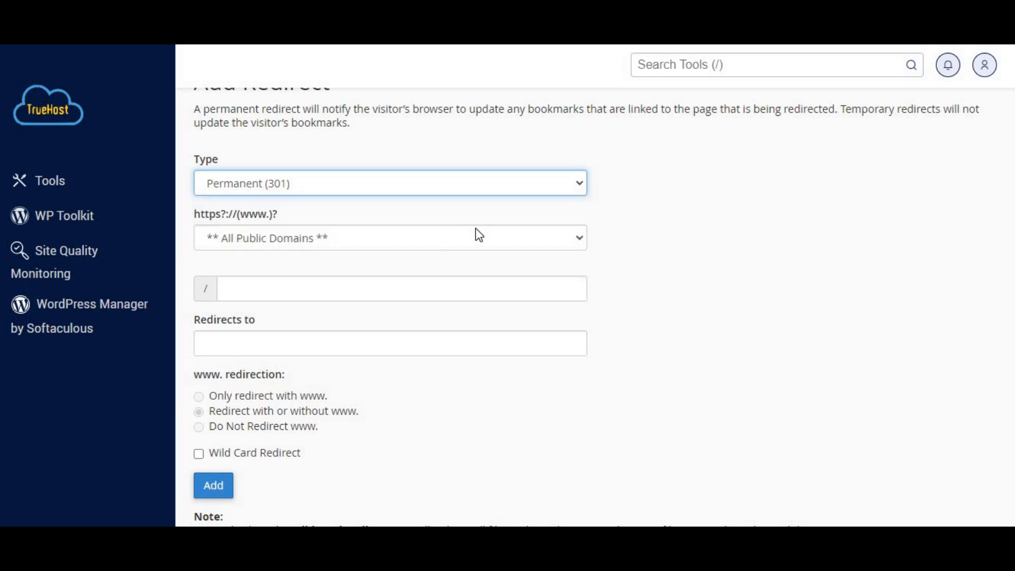
pyautogui.click(483, 239)
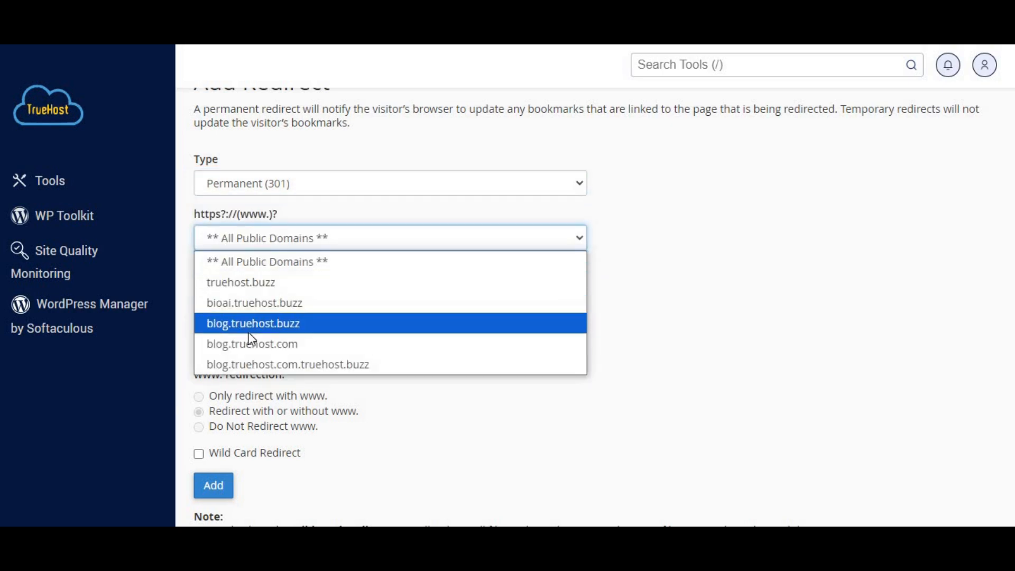
pyautogui.click(262, 302)
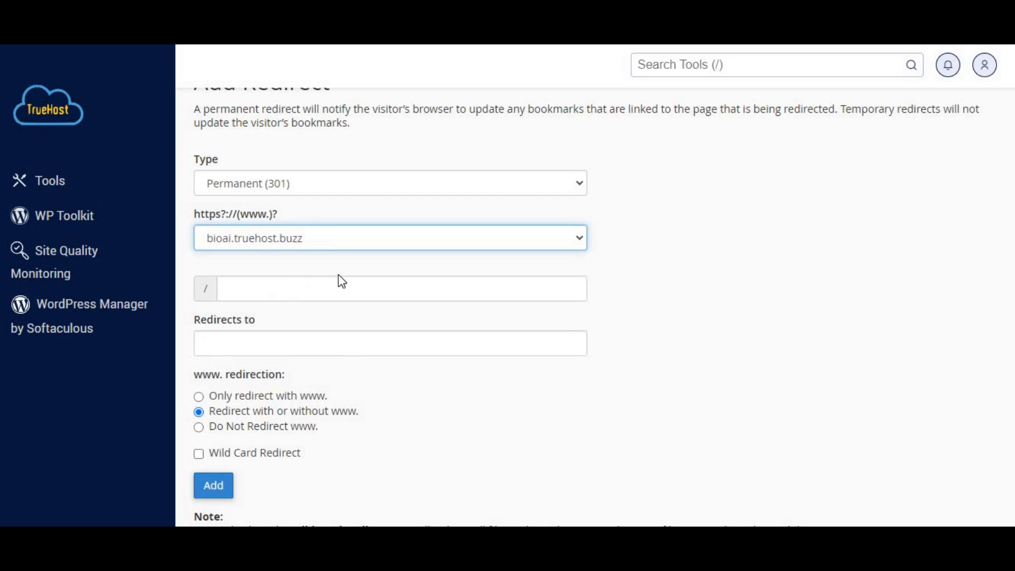
# Enter bioai.truehost.buzz as the path of the redirect's source address.
pyautogui.click(349, 289)
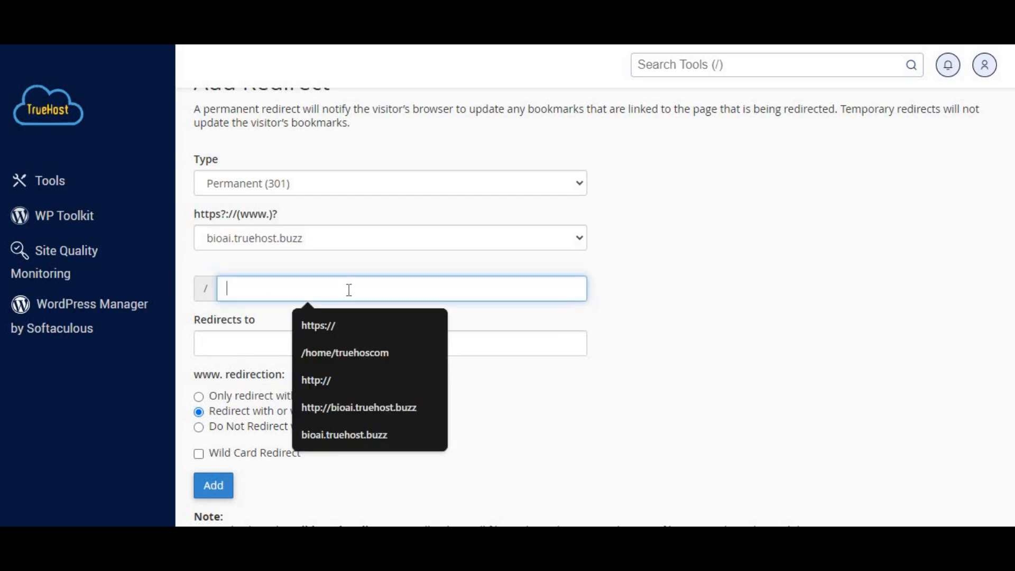
pyautogui.write('b')
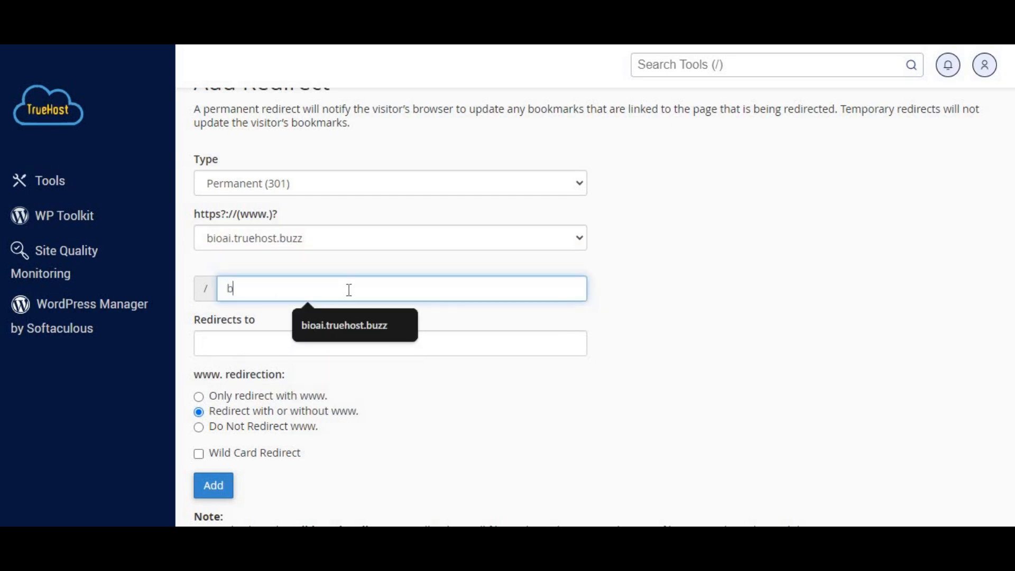
pyautogui.click(354, 323)
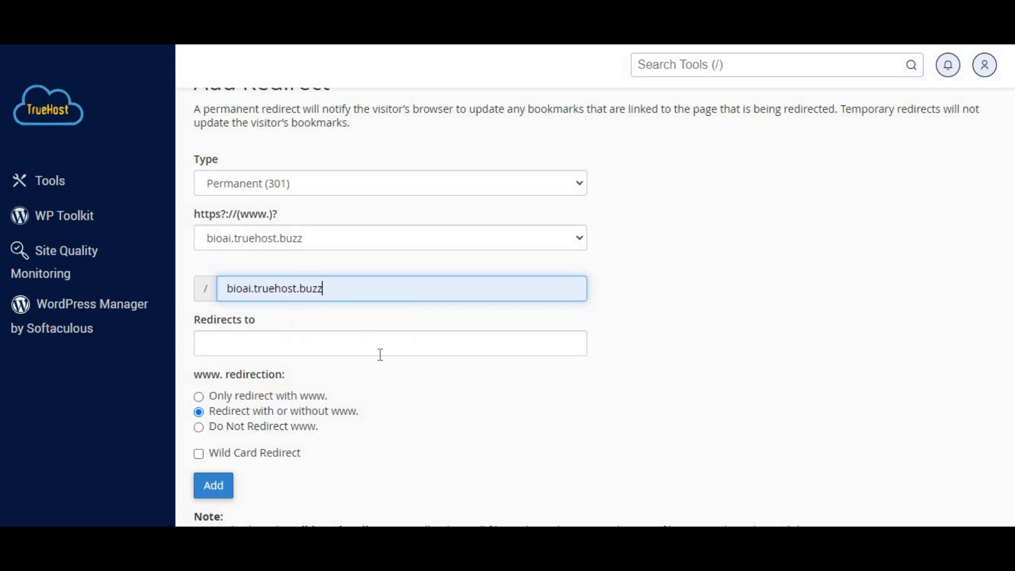
pyautogui.click(349, 348)
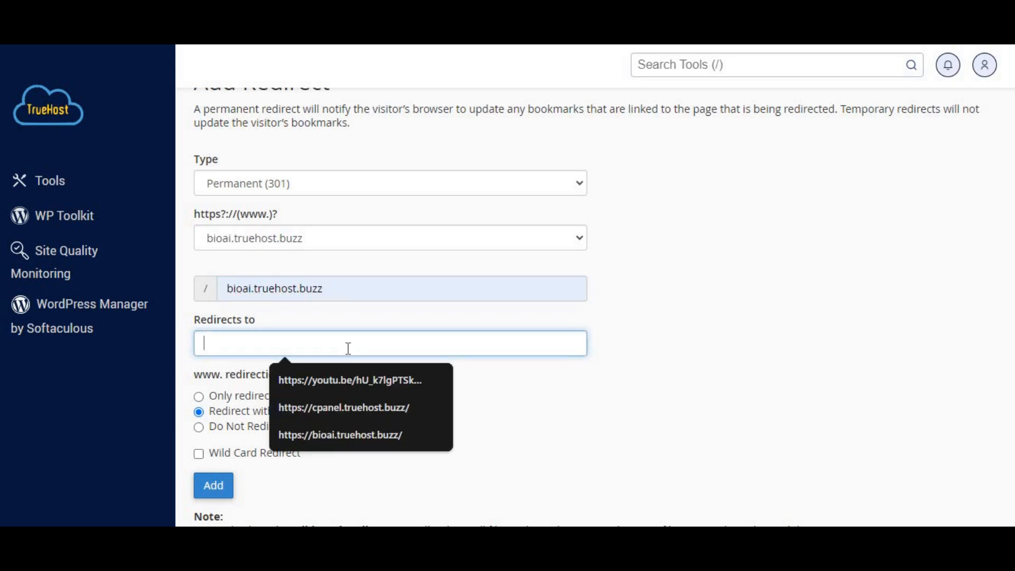
pyautogui.click(329, 440)
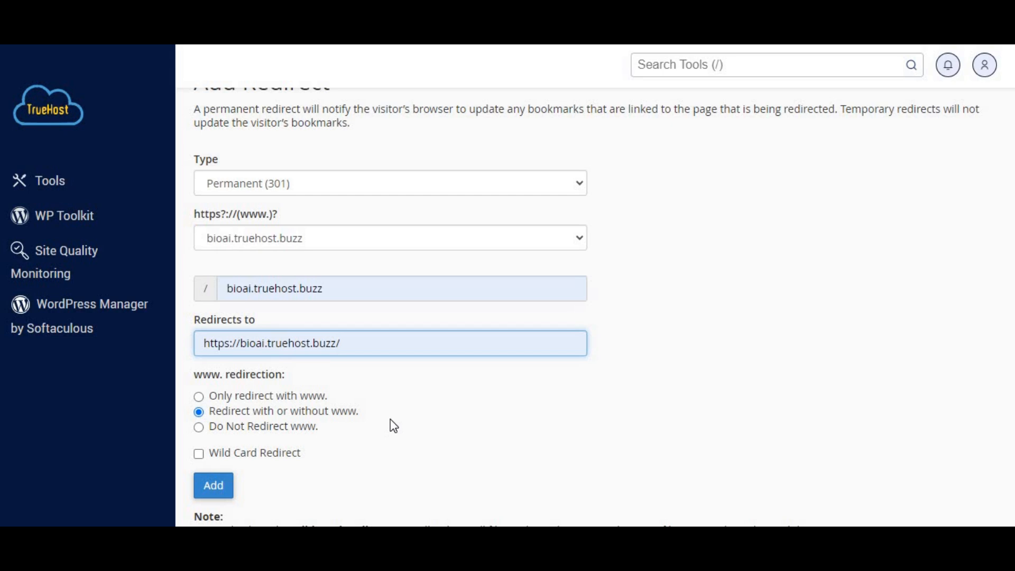
pyautogui.scroll(-2, 394, 426)
pyautogui.scroll(-2, 391, 419)
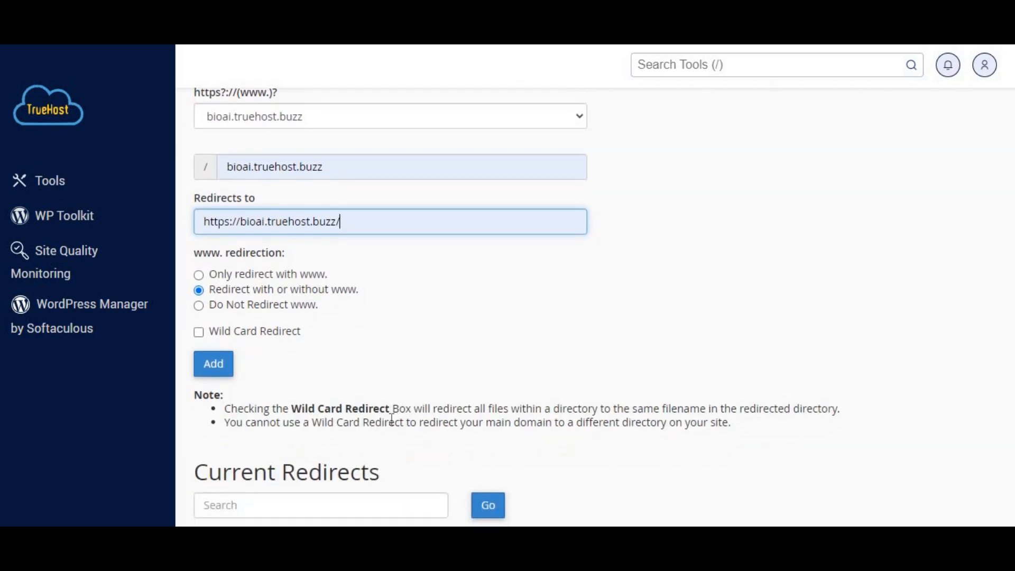
pyautogui.scroll(-1, 392, 419)
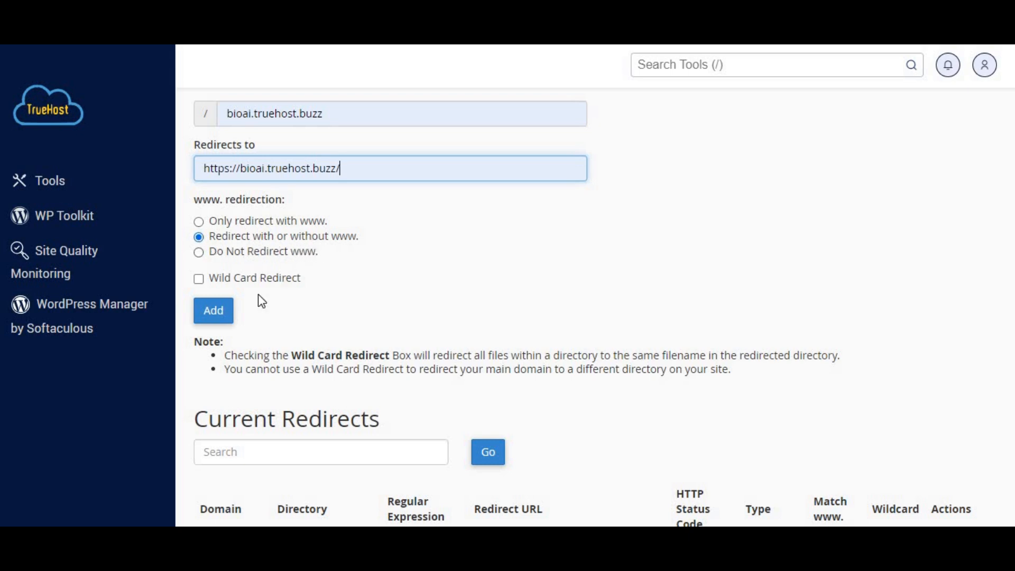
pyautogui.click(213, 313)
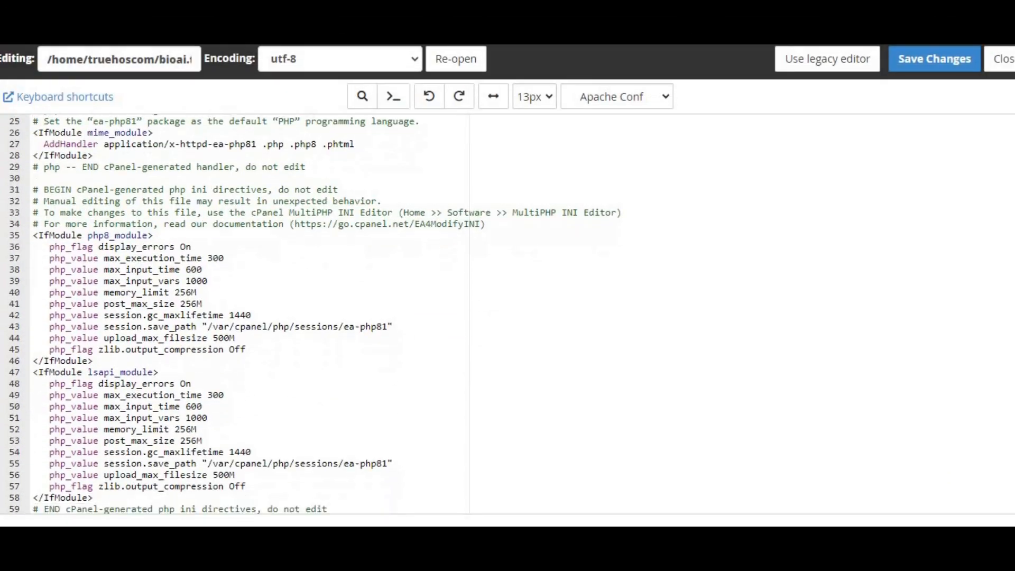
# Examine the RewriteCond and RewriteRule lines at the end of the .htaccess file and the HTTP to HTTPS rules near its beginning.
pyautogui.scroll(-2, 188, 454)
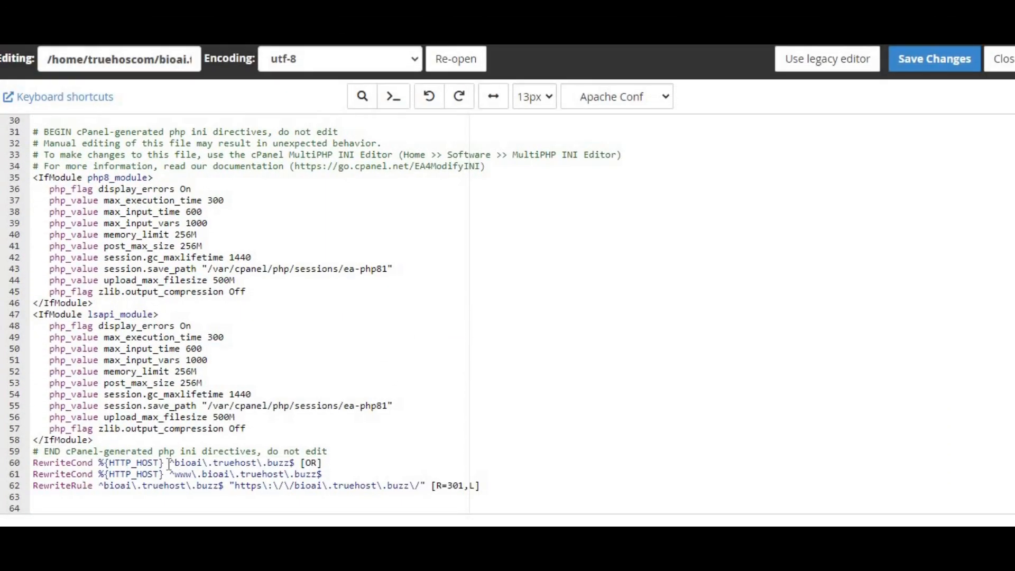
pyautogui.moveTo(480, 485); pyautogui.dragTo(35, 468)
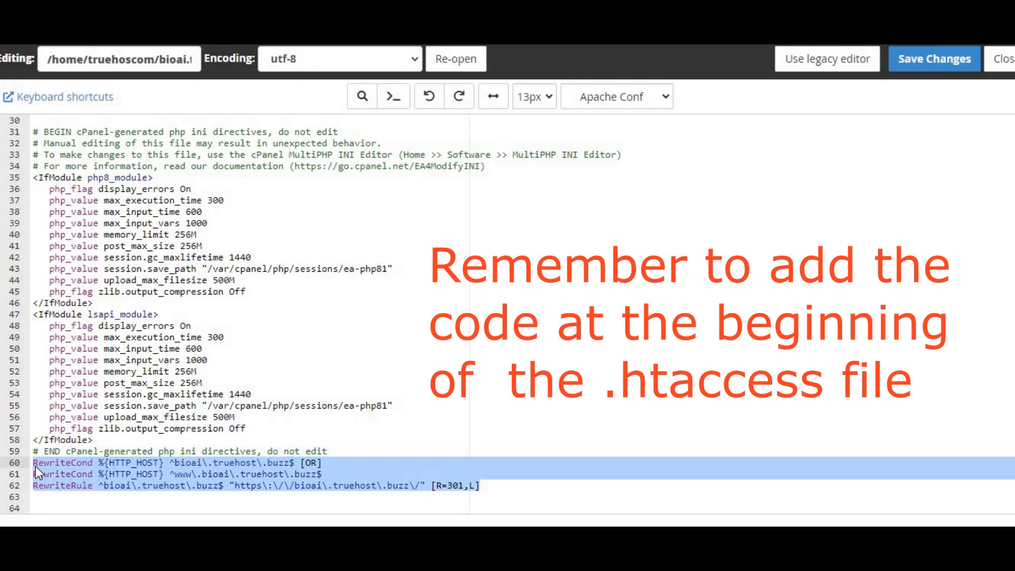
pyautogui.hotkey('ctrl', 'x')
pyautogui.scroll(6, 211, 318)
pyautogui.moveTo(376, 302); pyautogui.dragTo(31, 293)
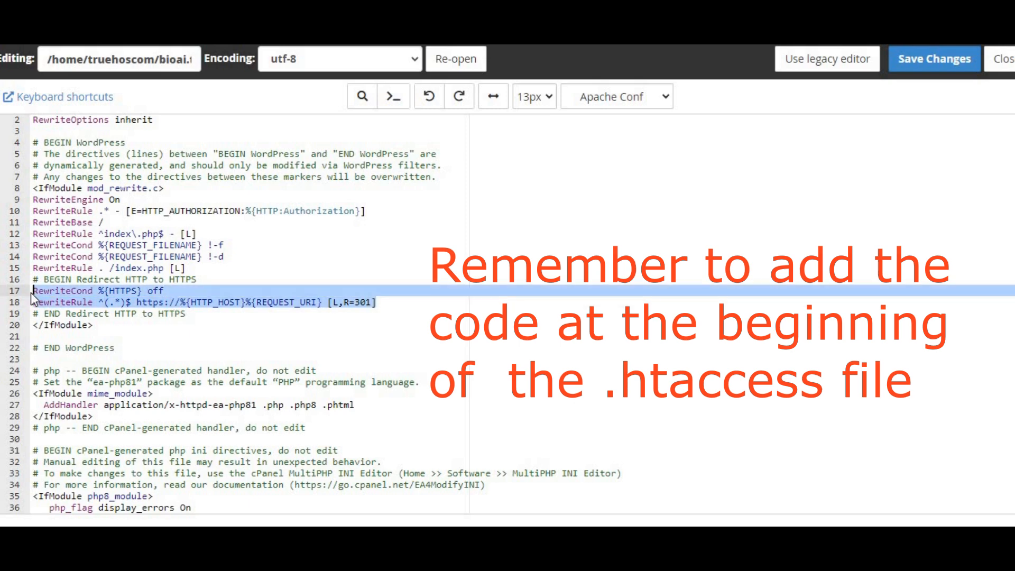
pyautogui.hotkey('ctrl', 'v')
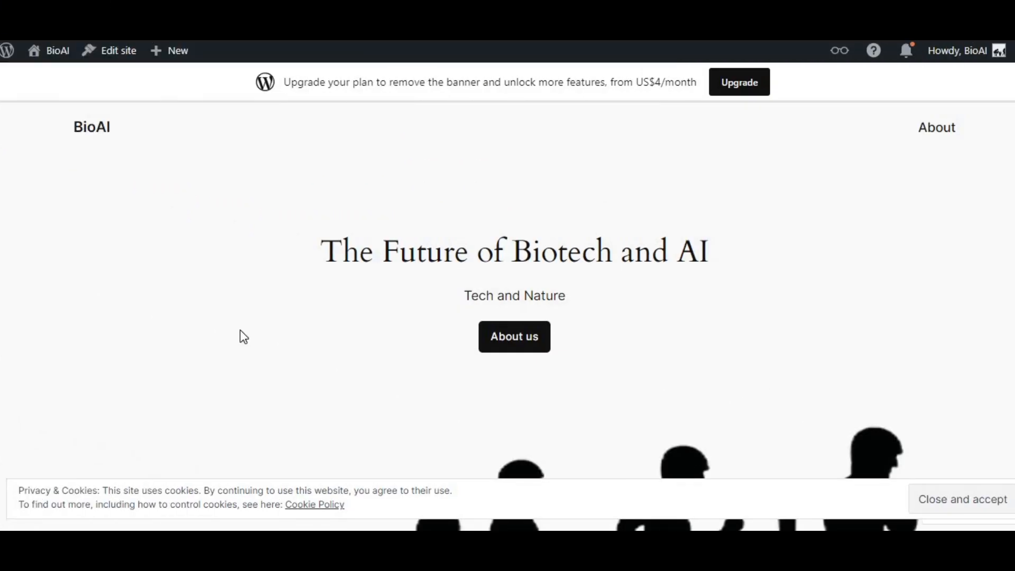
# Switch to the BioAI WordPress site and look through its home page down to the footer.
pyautogui.scroll(-8, 240, 330)
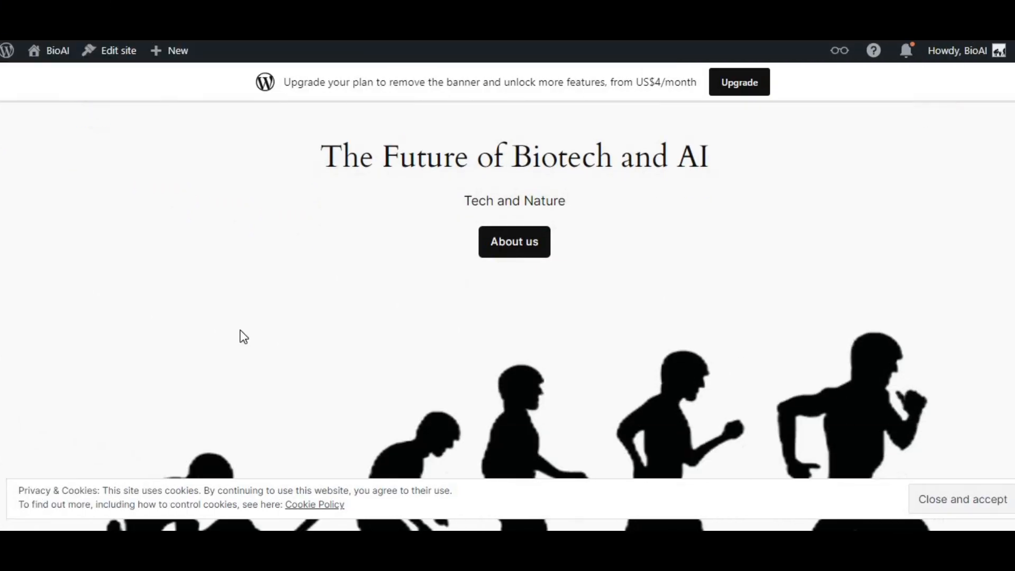
pyautogui.scroll(-10, 241, 334)
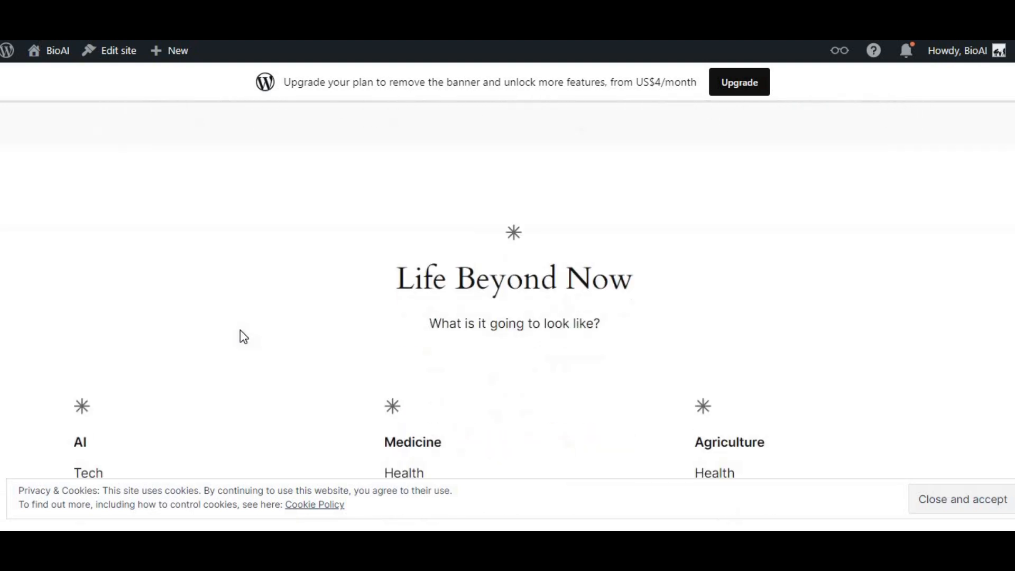
pyautogui.scroll(-10, 244, 337)
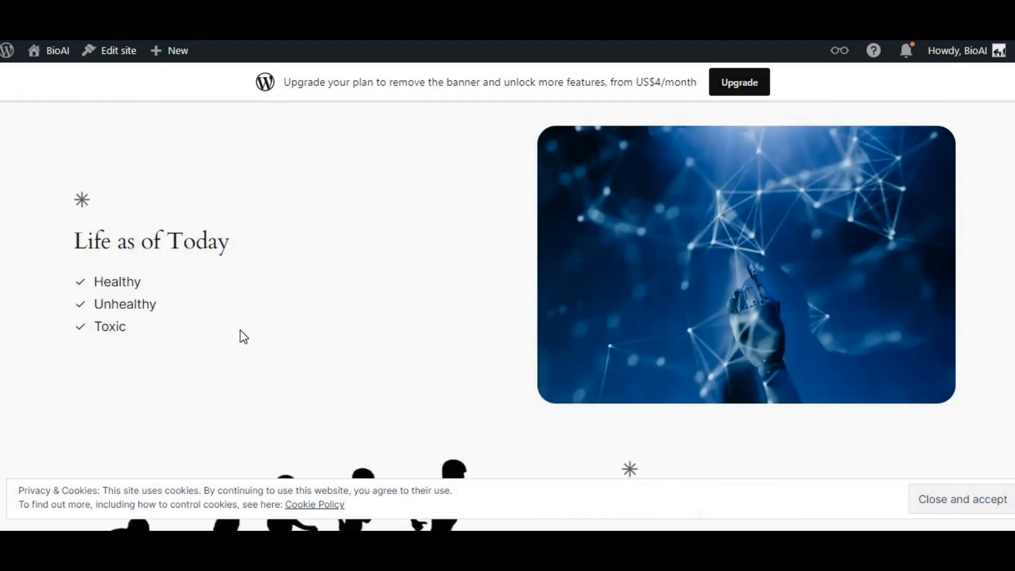
pyautogui.scroll(-10, 243, 337)
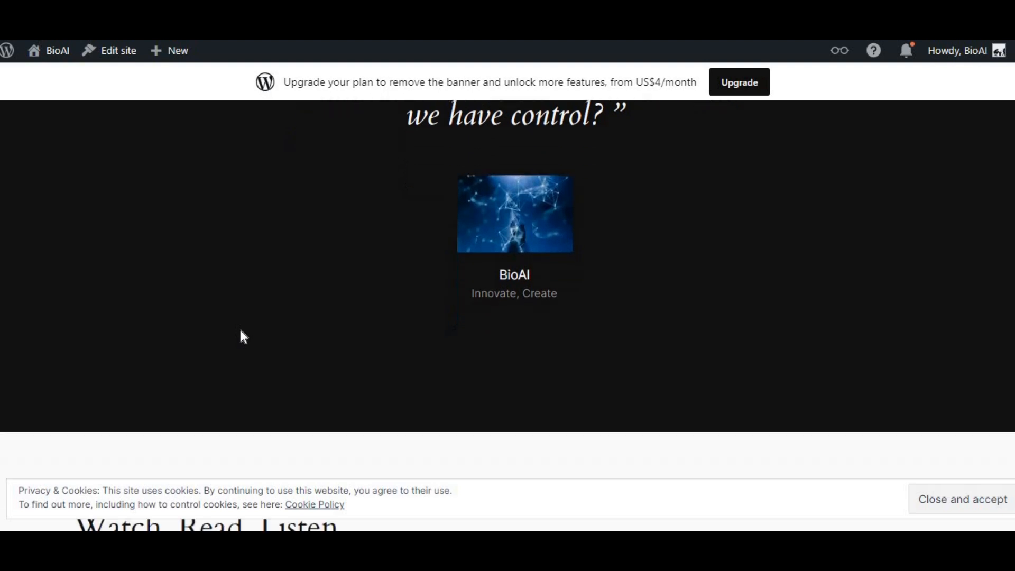
pyautogui.scroll(-5, 244, 337)
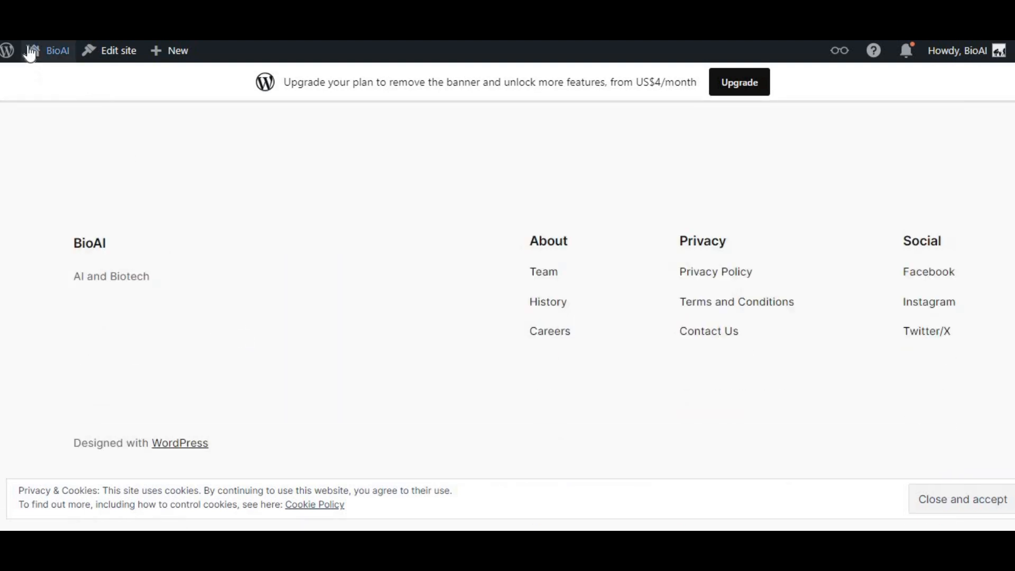
# Open the dashboard of the BioAI WordPress site.
pyautogui.moveTo(43, 58)
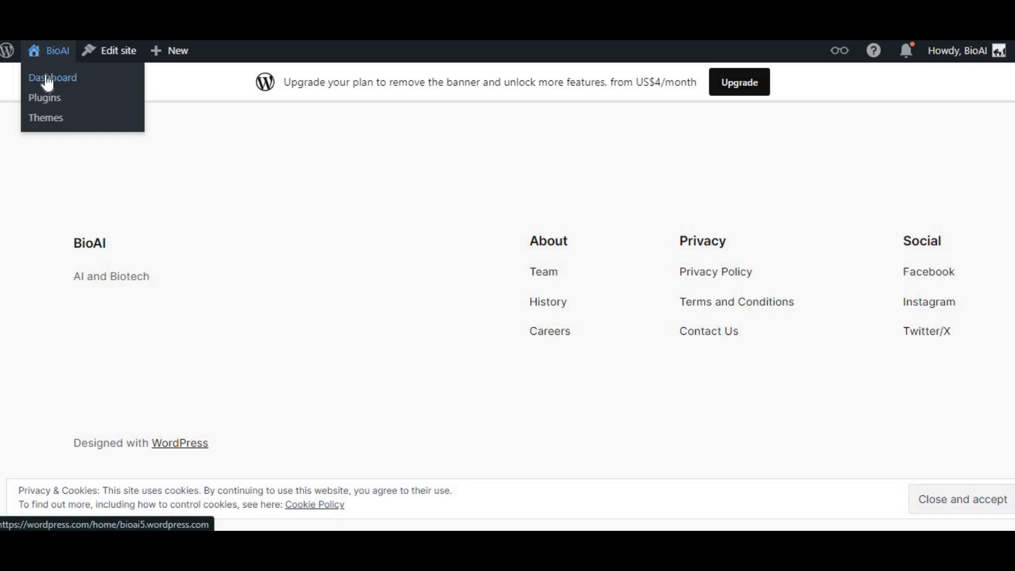